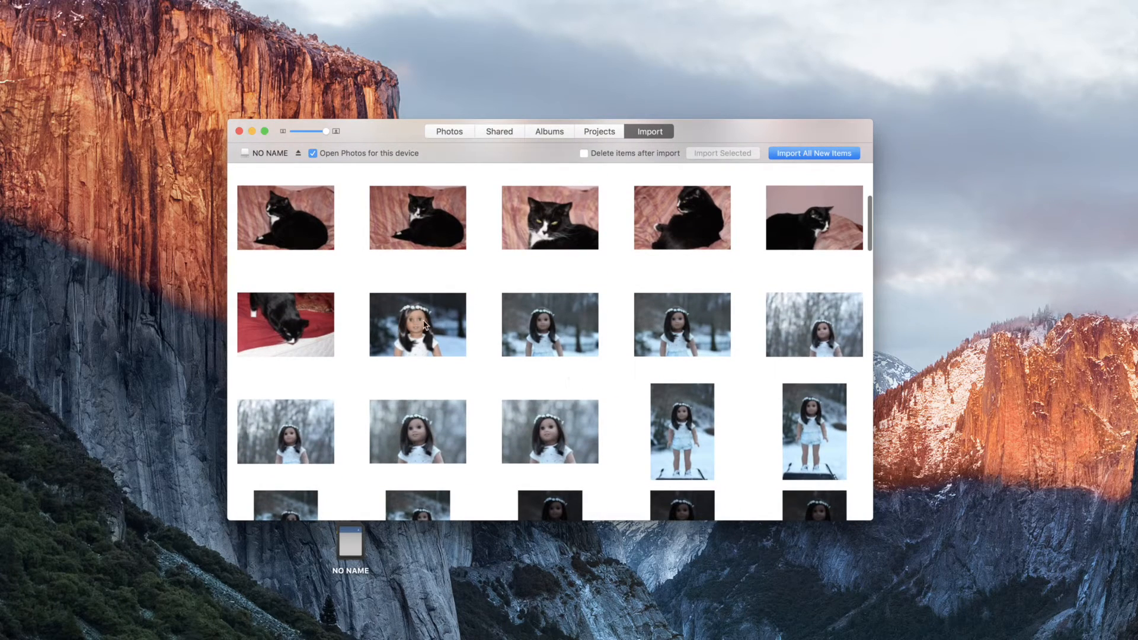
Select the 58 doll photos on the NO NAME card, from the first portrait to the last, and import them.
{"action": "left_click", "coordinate": [424, 325]}
{"action": "scroll", "coordinate": [548, 373], "scroll_direction": "down", "scroll_amount": 10}
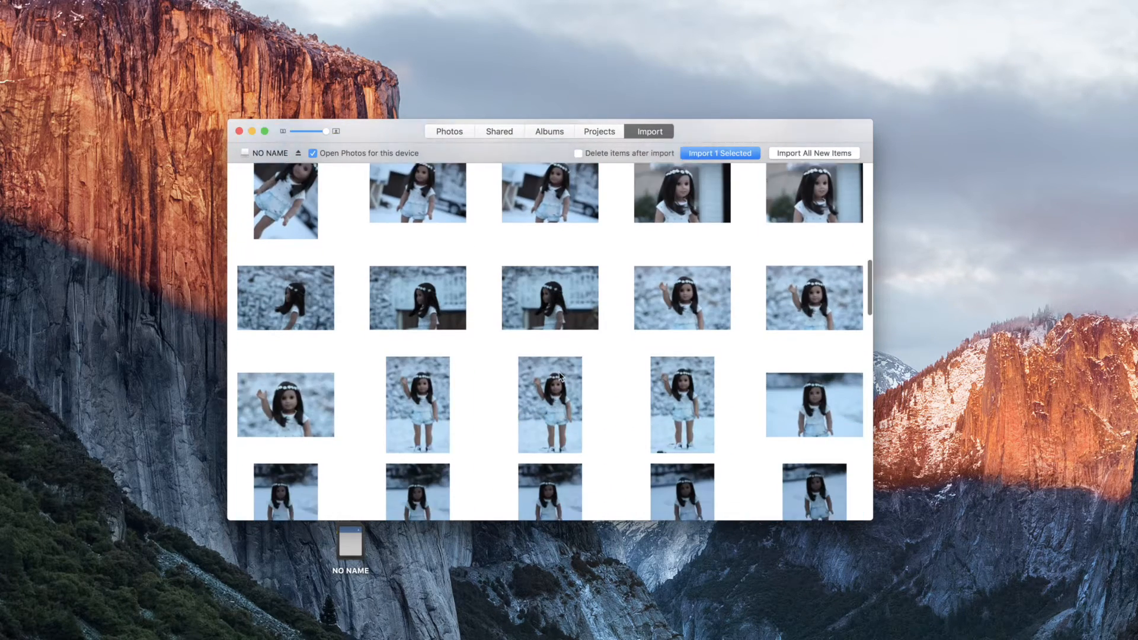
{"action": "scroll", "coordinate": [560, 376], "scroll_direction": "down", "scroll_amount": 5}
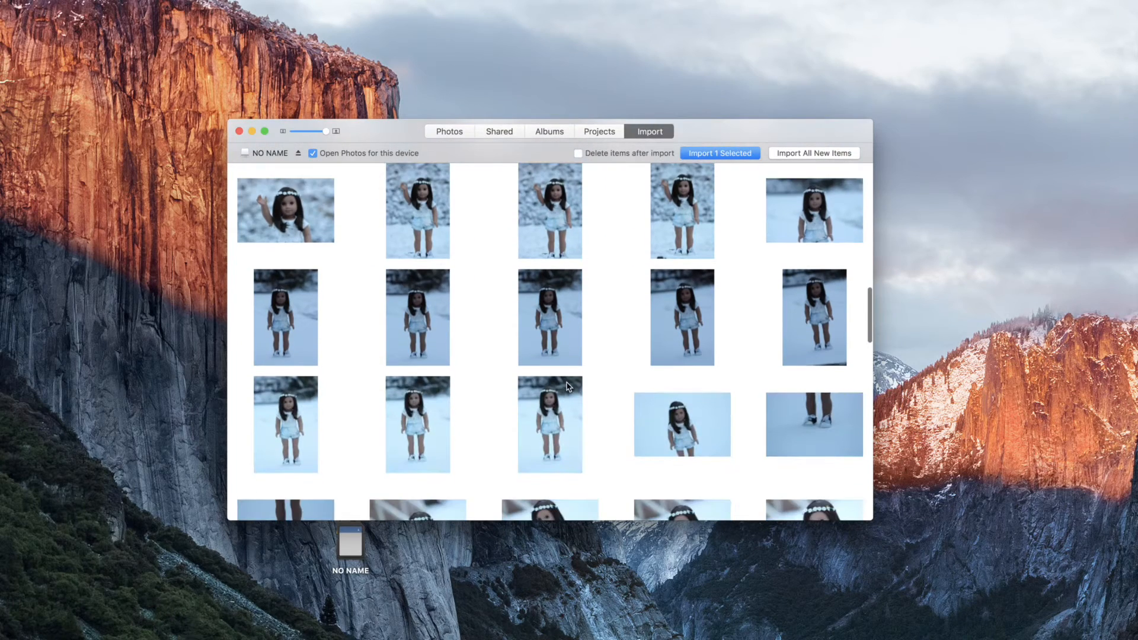
{"action": "scroll", "coordinate": [568, 387], "scroll_direction": "down", "scroll_amount": 5}
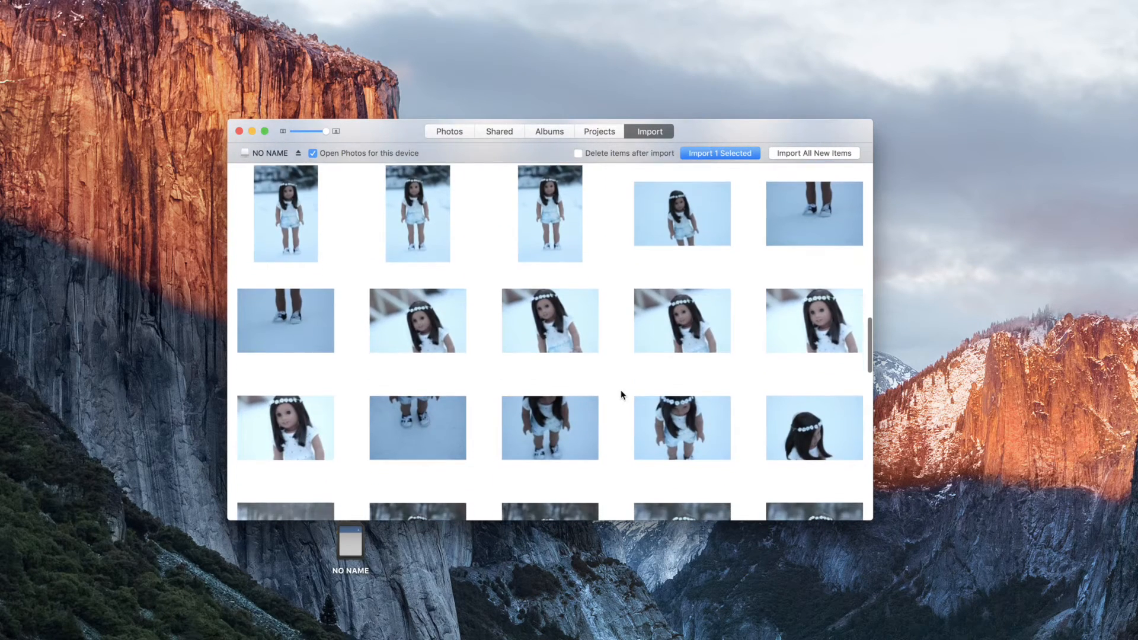
{"action": "scroll", "coordinate": [621, 394], "scroll_direction": "down", "scroll_amount": 4}
{"action": "scroll", "coordinate": [759, 409], "scroll_direction": "down", "scroll_amount": 3}
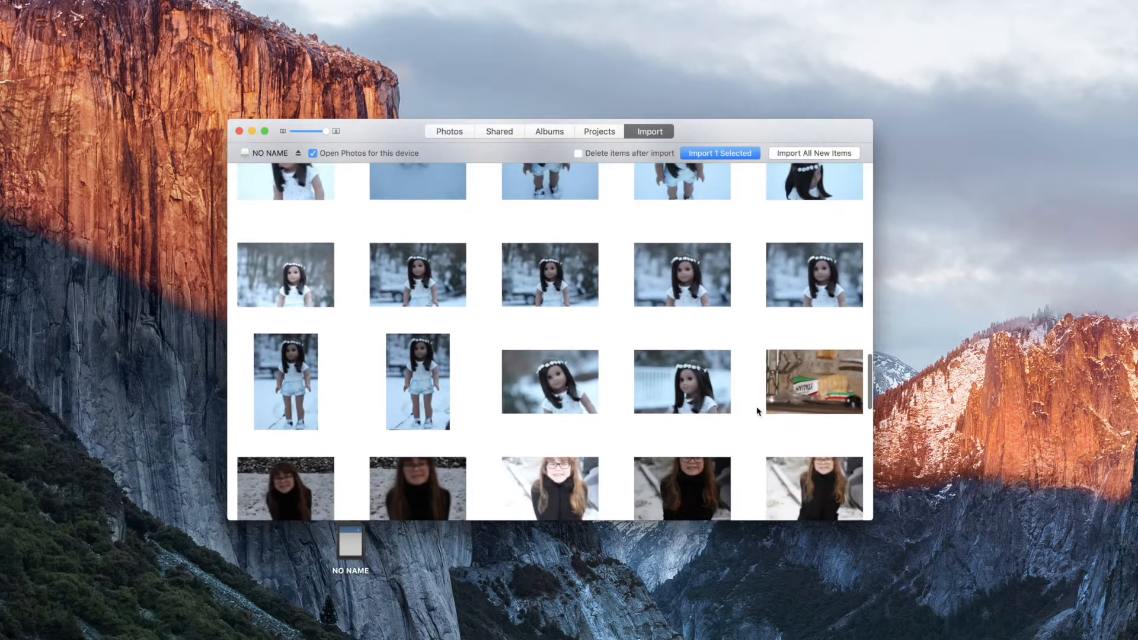
{"action": "key", "text": "super+a"}
{"action": "scroll", "coordinate": [691, 373], "scroll_direction": "up", "scroll_amount": 3}
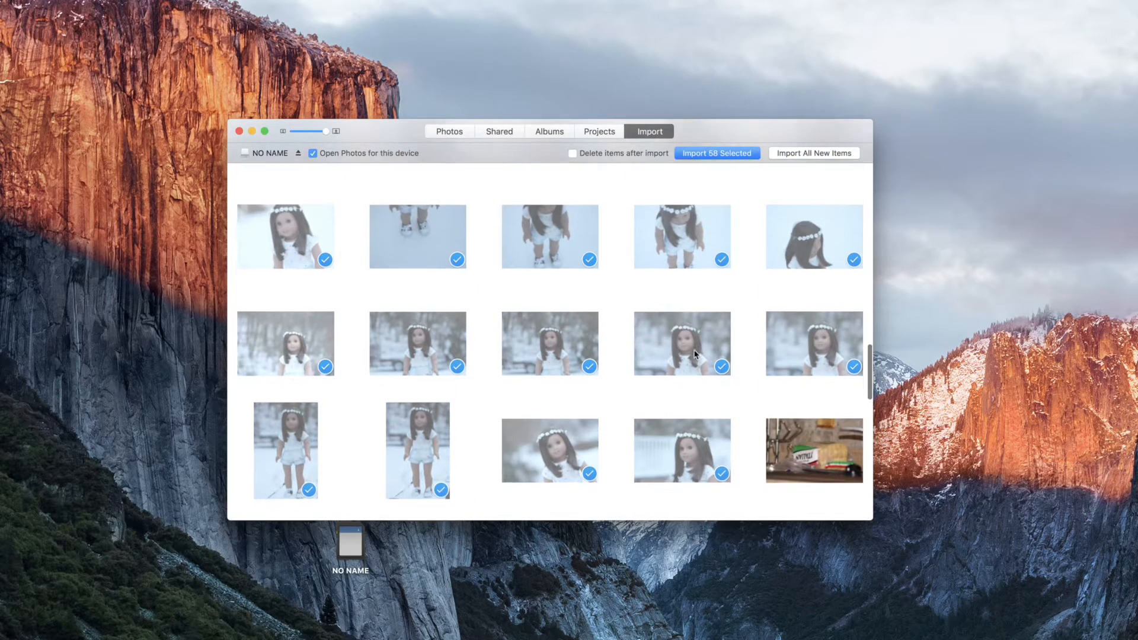
{"action": "scroll", "coordinate": [696, 354], "scroll_direction": "up", "scroll_amount": 4}
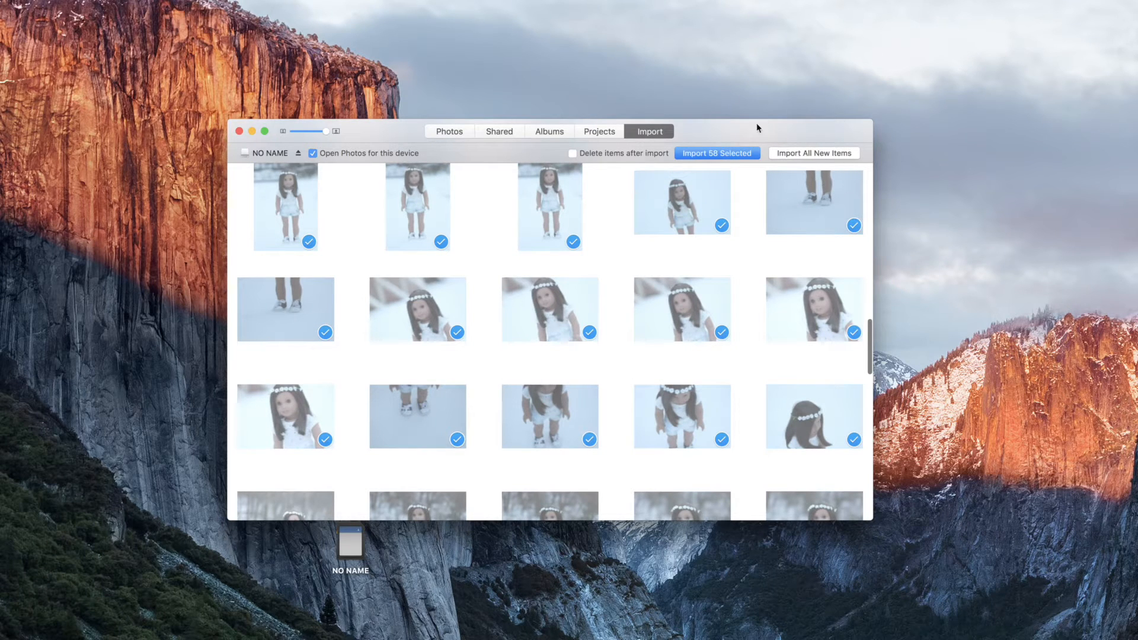
{"action": "left_click", "coordinate": [384, 131]}
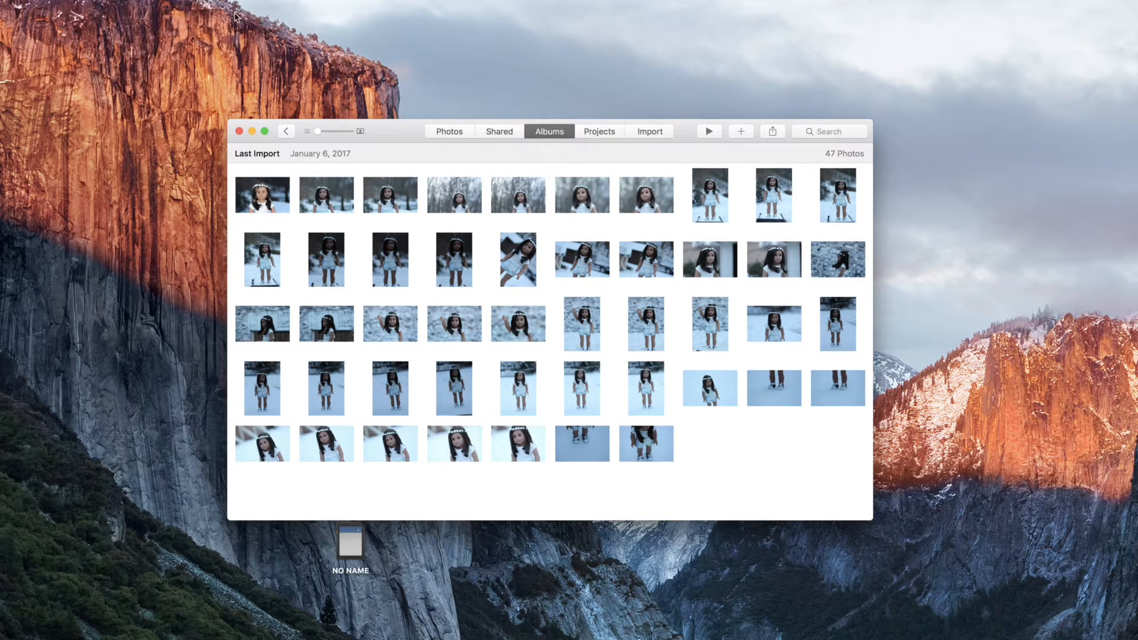
Close the photo library window, open the NO NAME card from the desktop and eject it.
{"action": "left_click", "coordinate": [240, 133]}
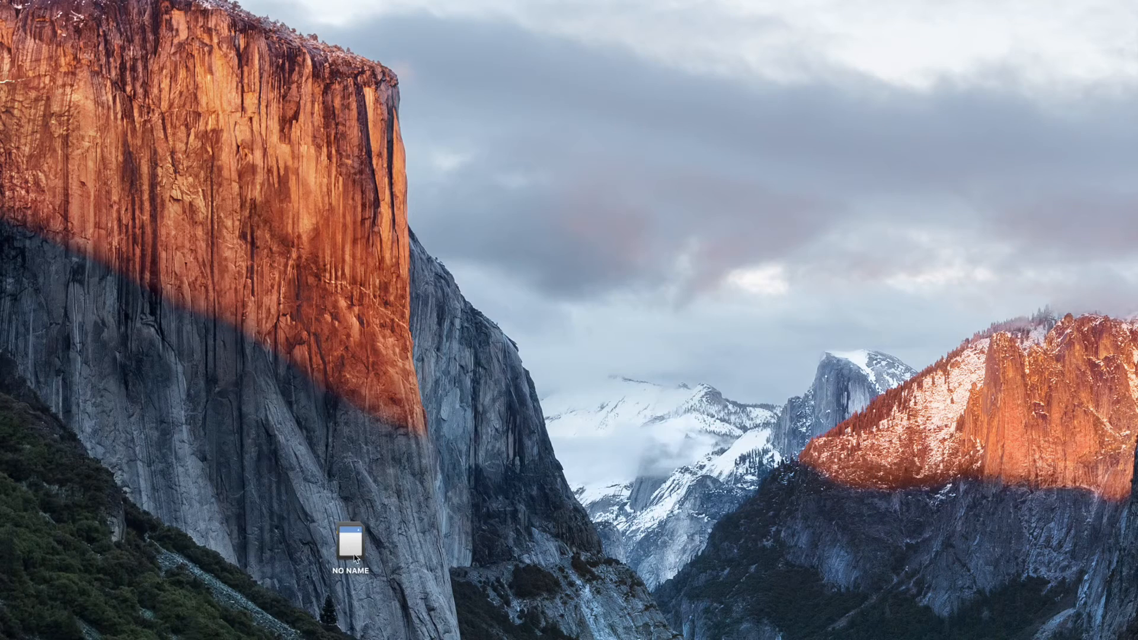
{"action": "left_click", "coordinate": [346, 558]}
{"action": "double_click", "coordinate": [346, 558]}
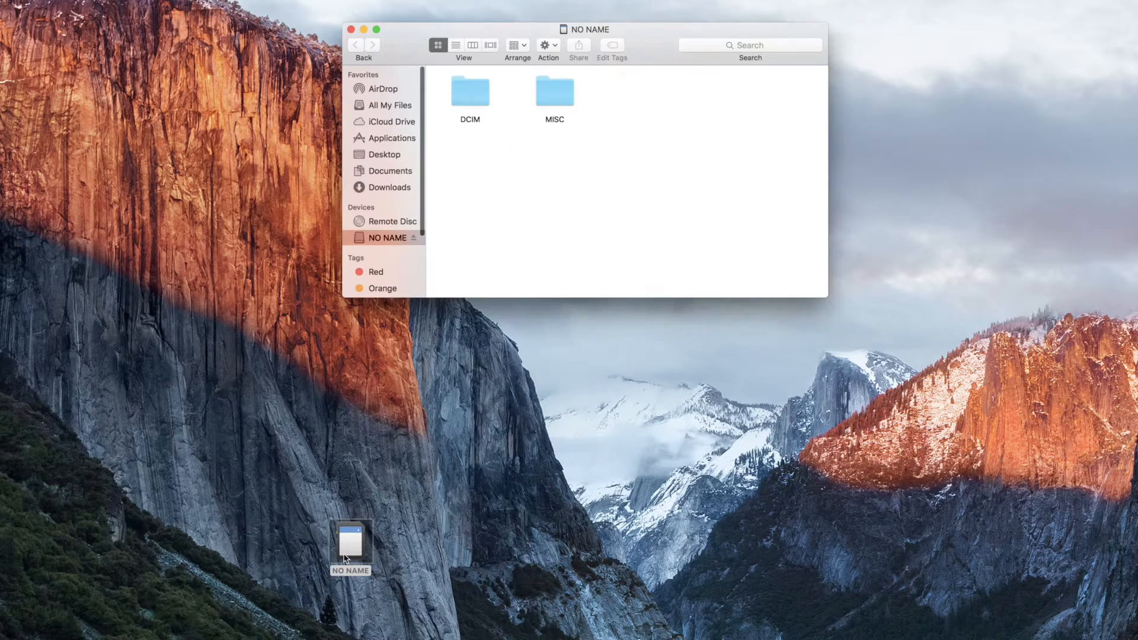
{"action": "left_click", "coordinate": [551, 47]}
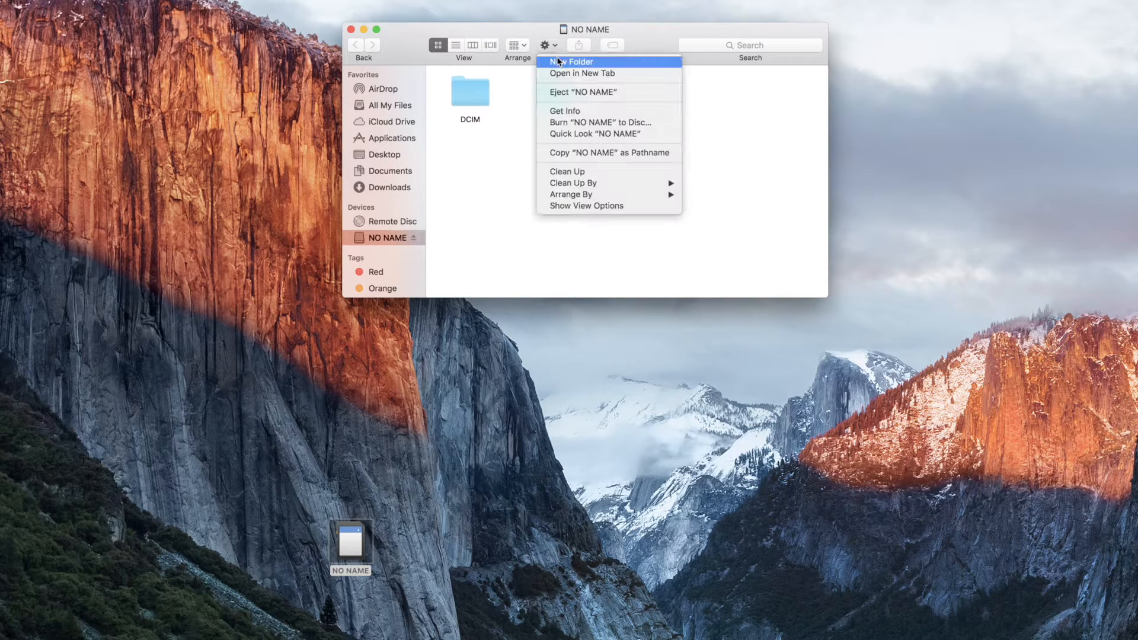
{"action": "left_click", "coordinate": [567, 94]}
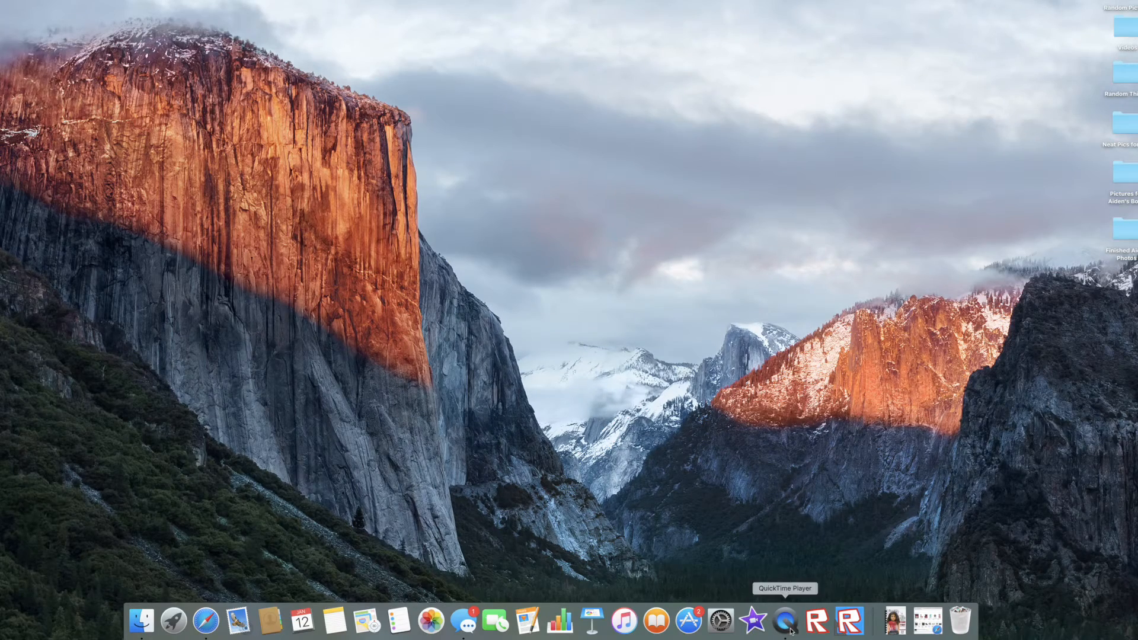
Switch to iMovie and set the default photo duration to 0.1 s in its preferences.
{"action": "left_click", "coordinate": [175, 621]}
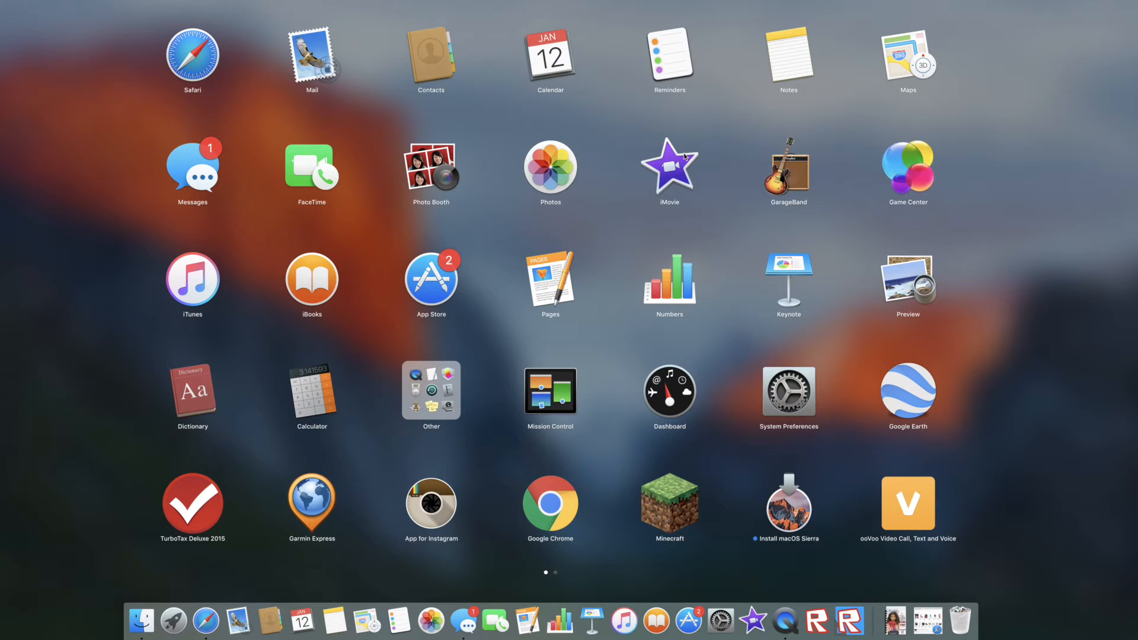
{"action": "left_click", "coordinate": [670, 169]}
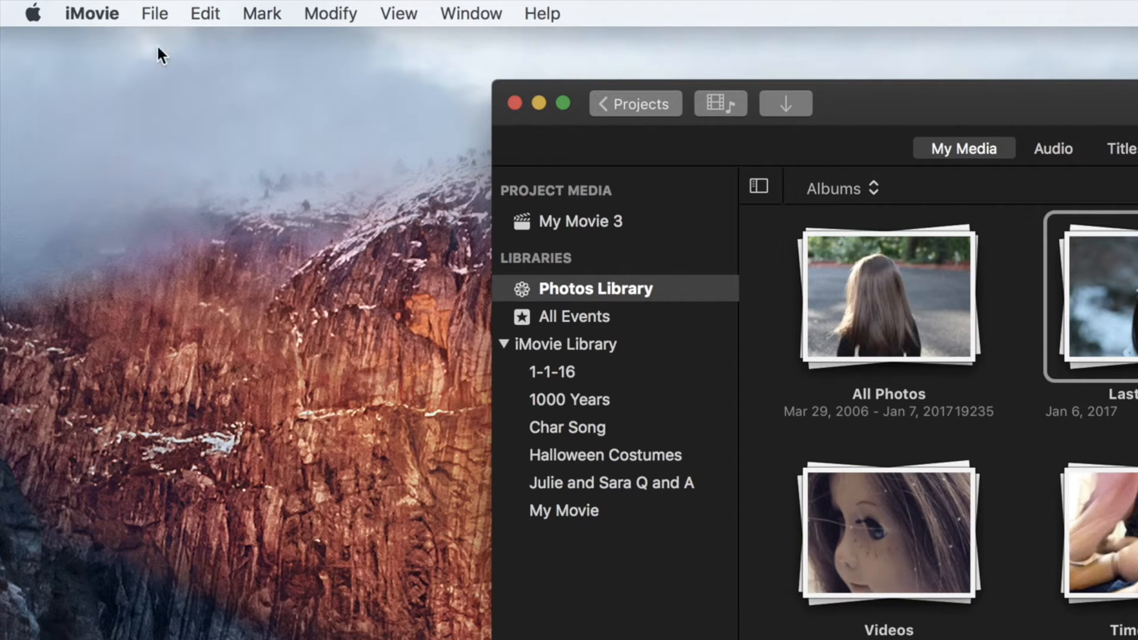
{"action": "left_click", "coordinate": [79, 10]}
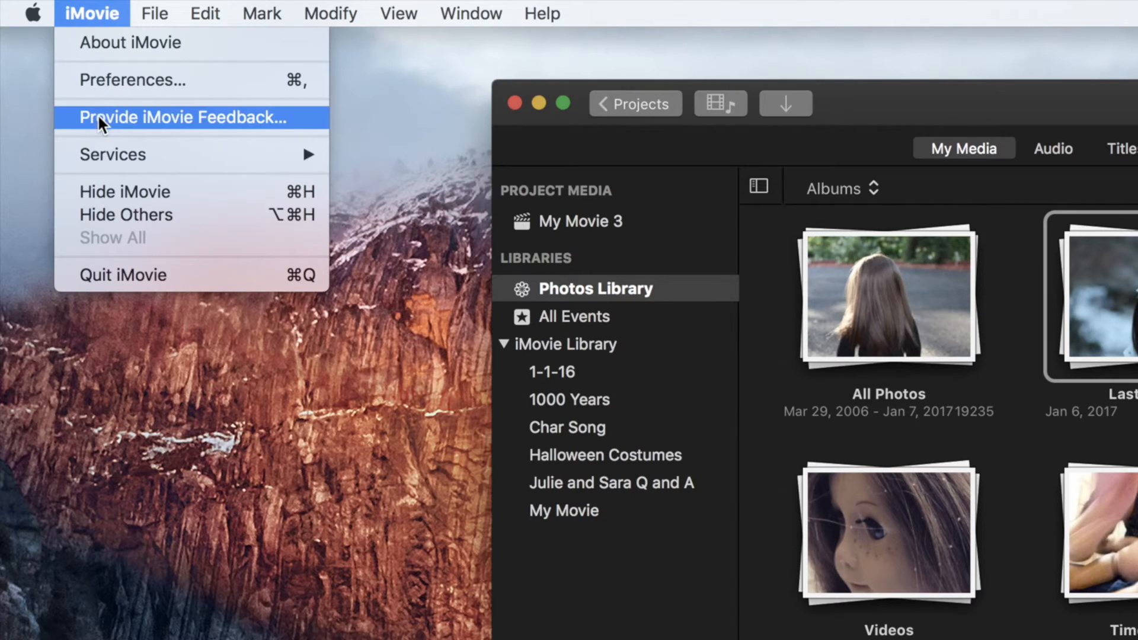
{"action": "left_click", "coordinate": [162, 81]}
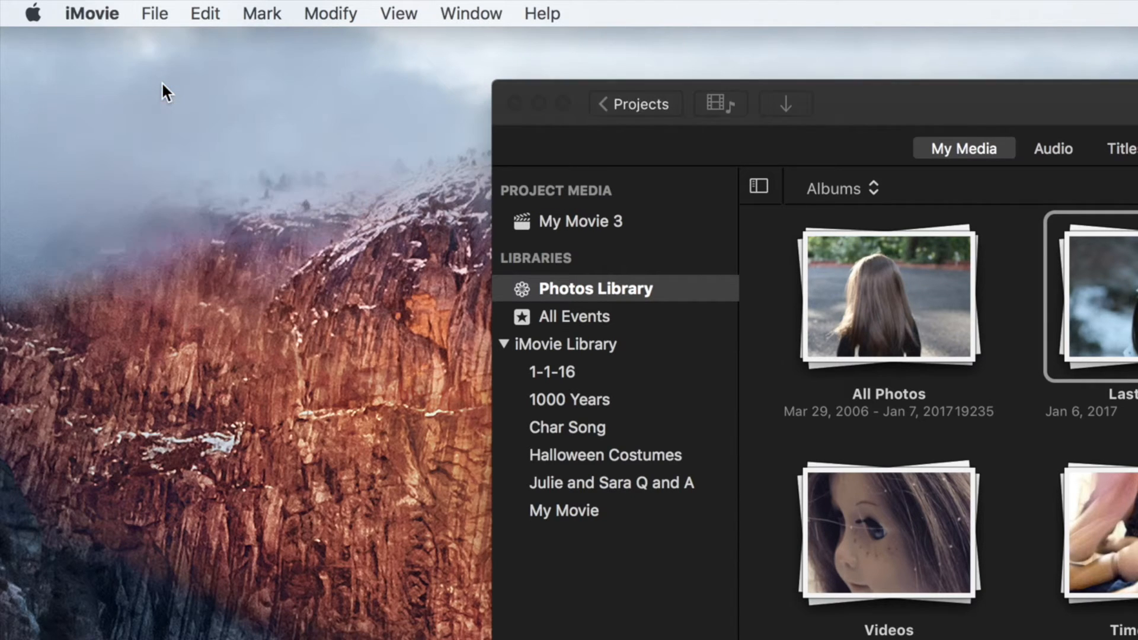
{"action": "left_click", "coordinate": [527, 252]}
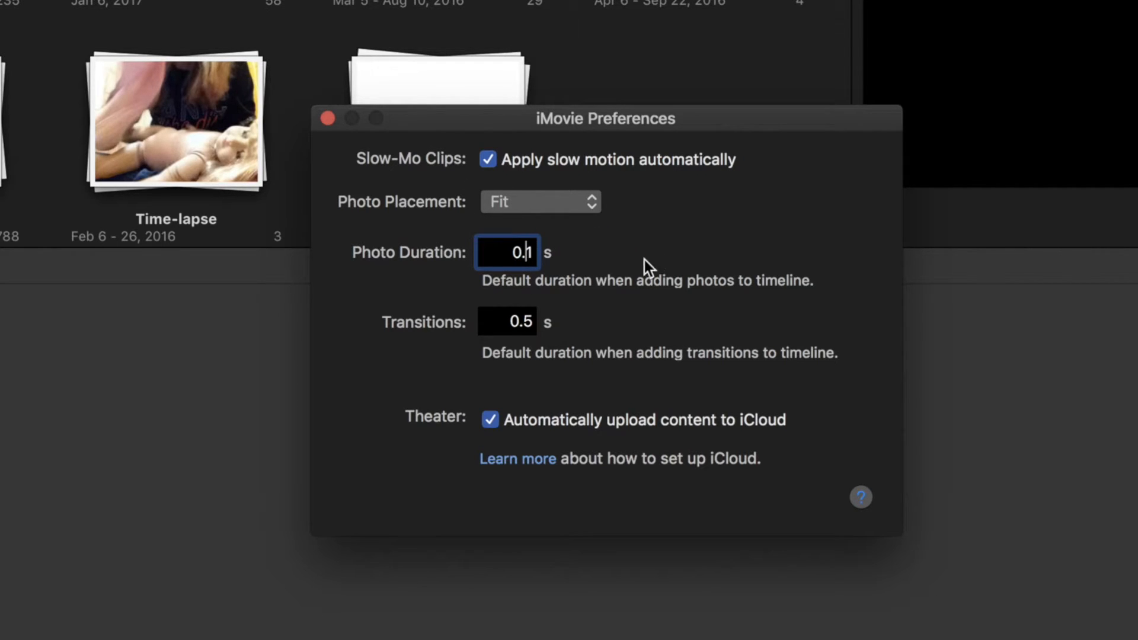
{"action": "left_click", "coordinate": [510, 255]}
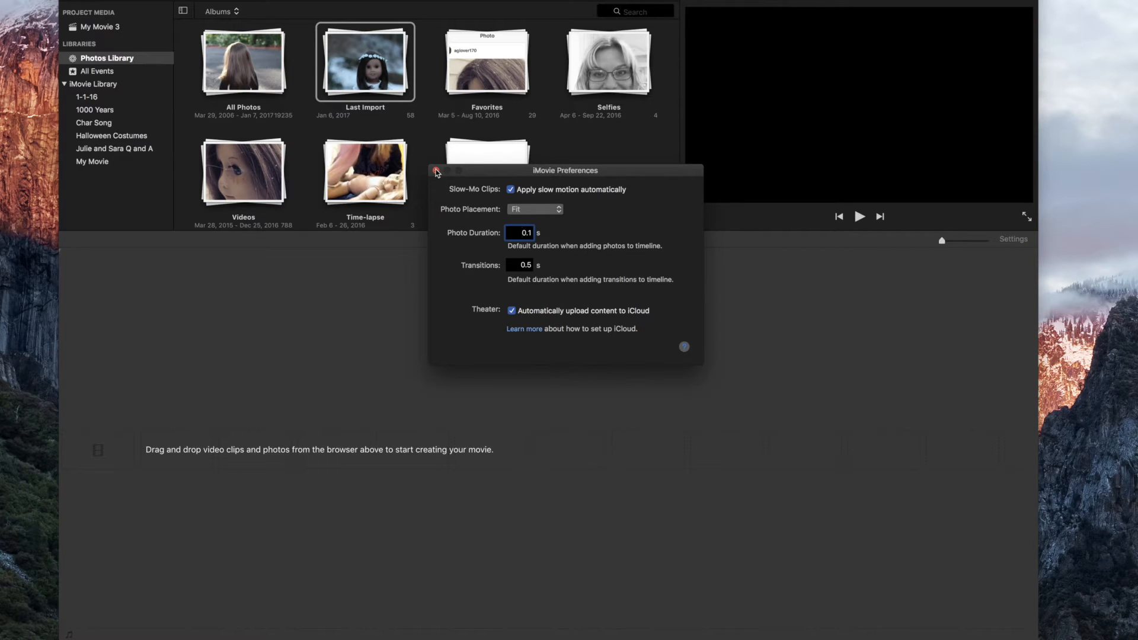
{"action": "left_click", "coordinate": [436, 172]}
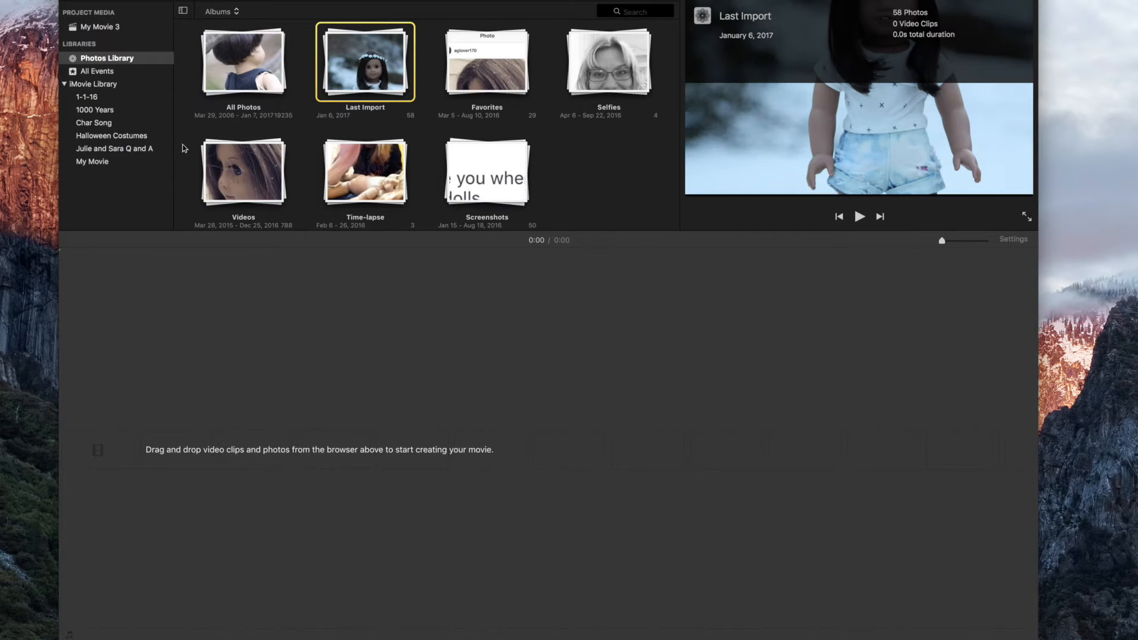
Open the Last Import album and add all 58 of its photos to the empty movie timeline.
{"action": "double_click", "coordinate": [368, 68]}
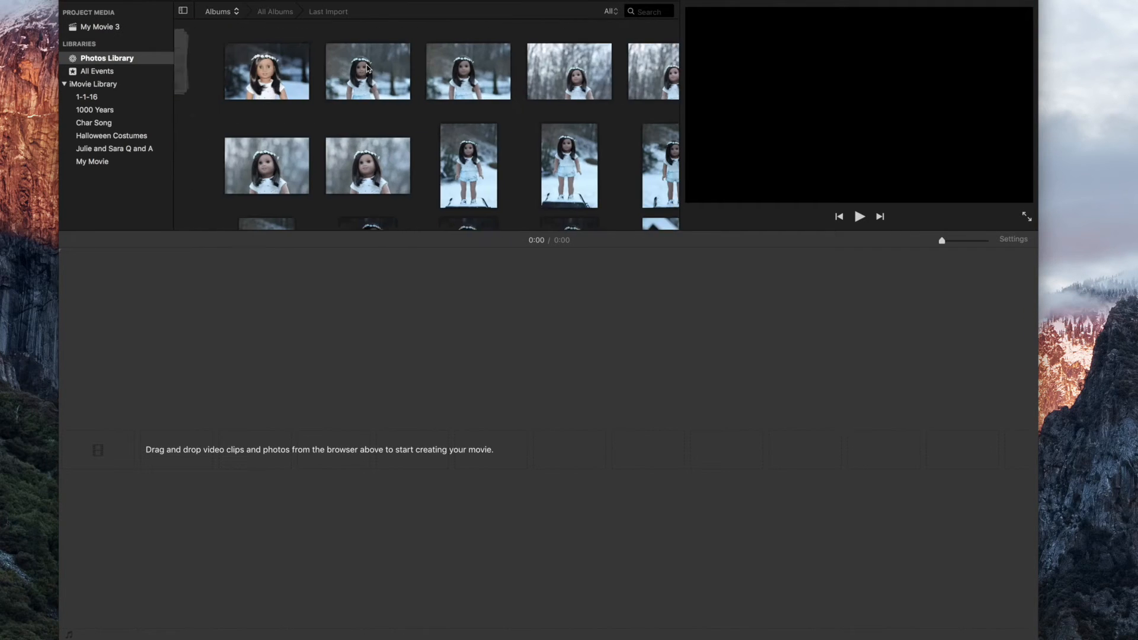
{"action": "left_click", "coordinate": [233, 80]}
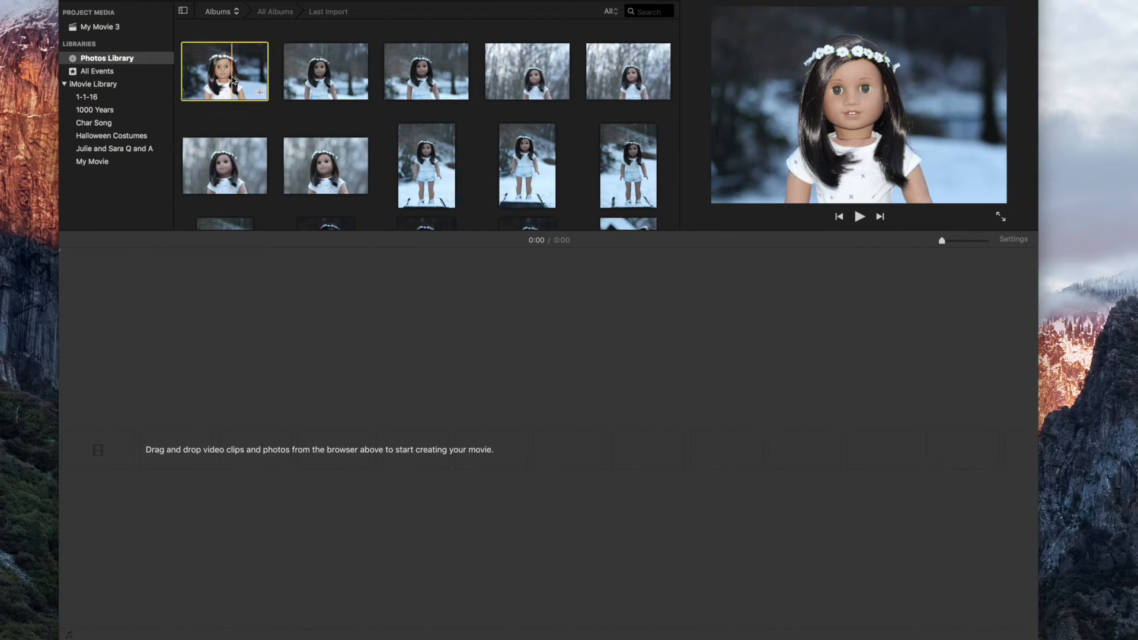
{"action": "scroll", "coordinate": [233, 77], "scroll_direction": "down", "scroll_amount": 5}
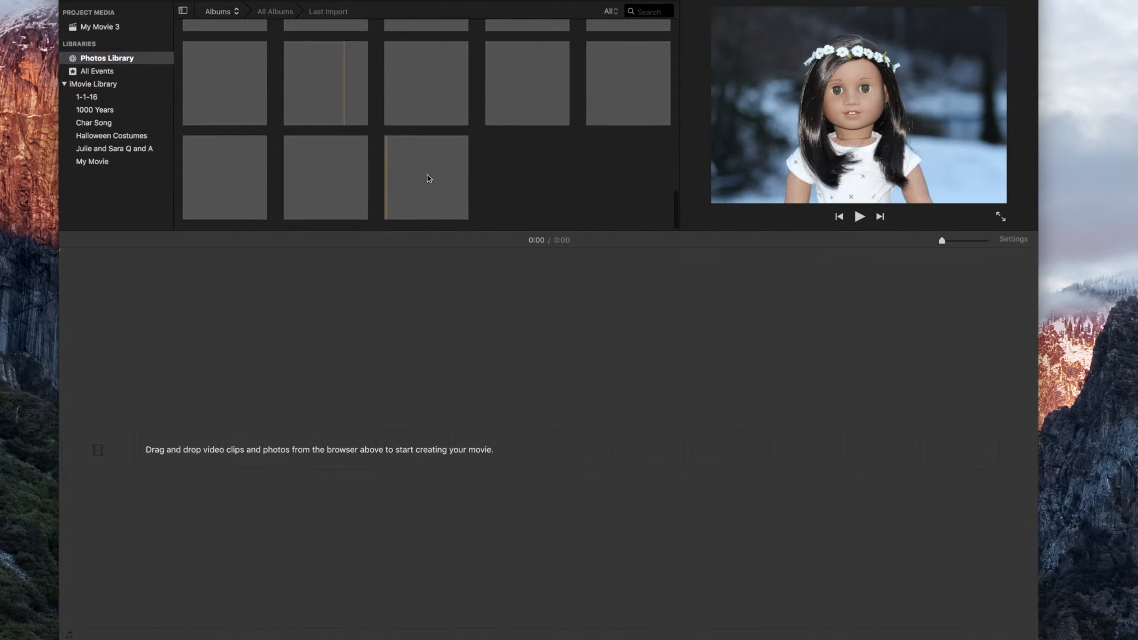
{"action": "left_click", "coordinate": [428, 178], "text": "shift"}
{"action": "left_click_drag", "start_coordinate": [429, 178], "coordinate": [419, 299]}
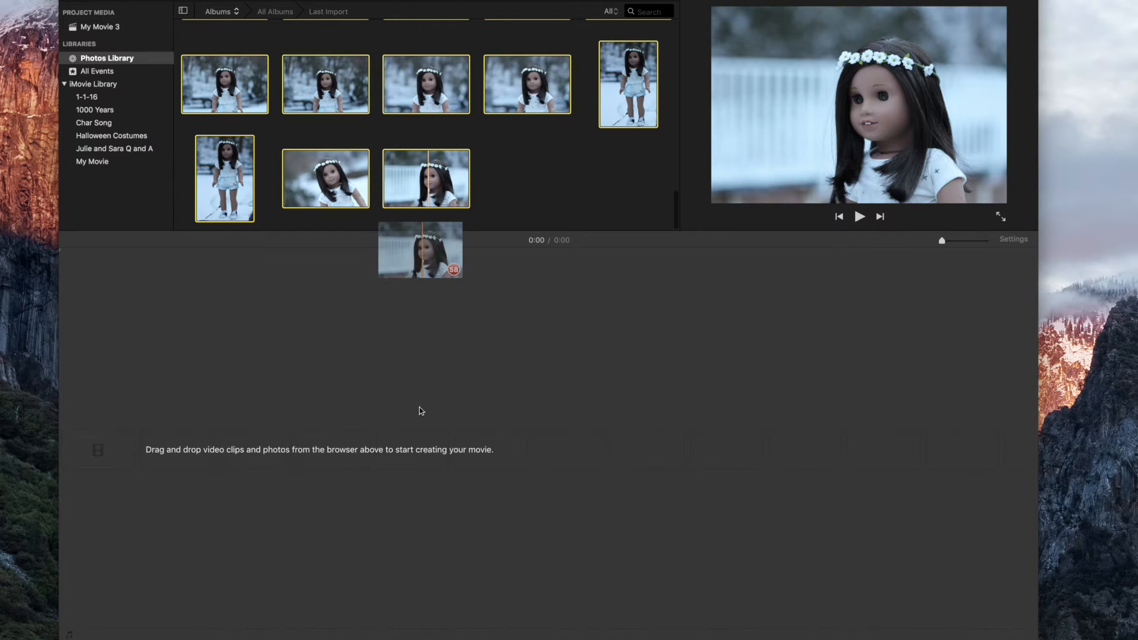
{"action": "left_click_drag", "start_coordinate": [420, 410], "coordinate": [422, 407]}
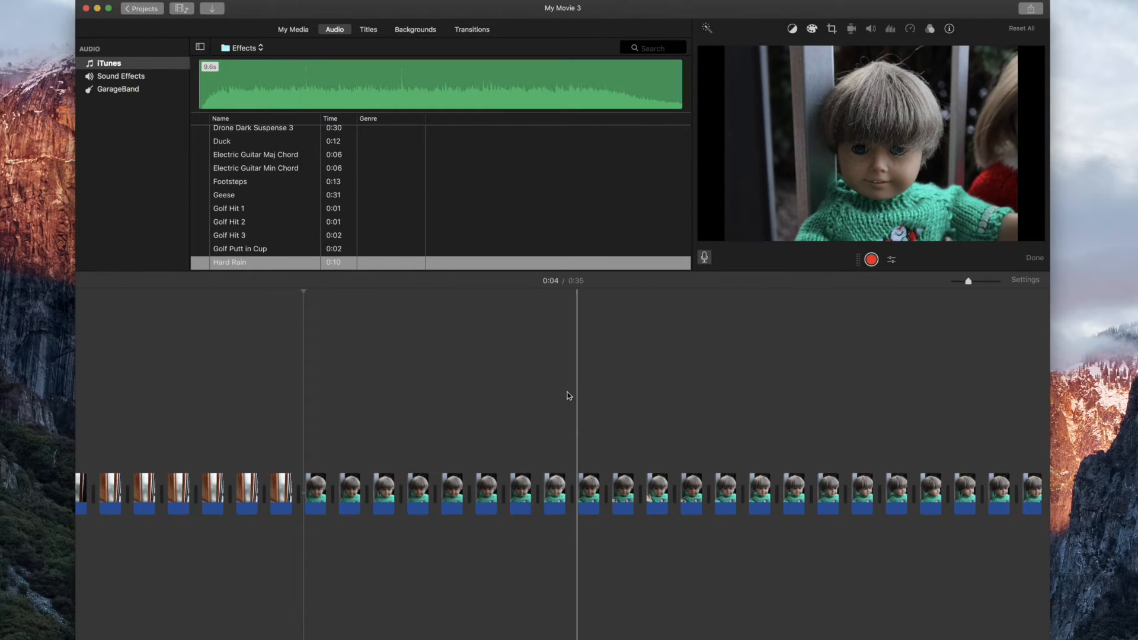
Record a voiceover of about 3.3 s, starting at 0:04 where the doll in the green sweater first appears.
{"action": "left_click", "coordinate": [704, 258]}
{"action": "left_click", "coordinate": [706, 258]}
{"action": "left_click", "coordinate": [873, 261]}
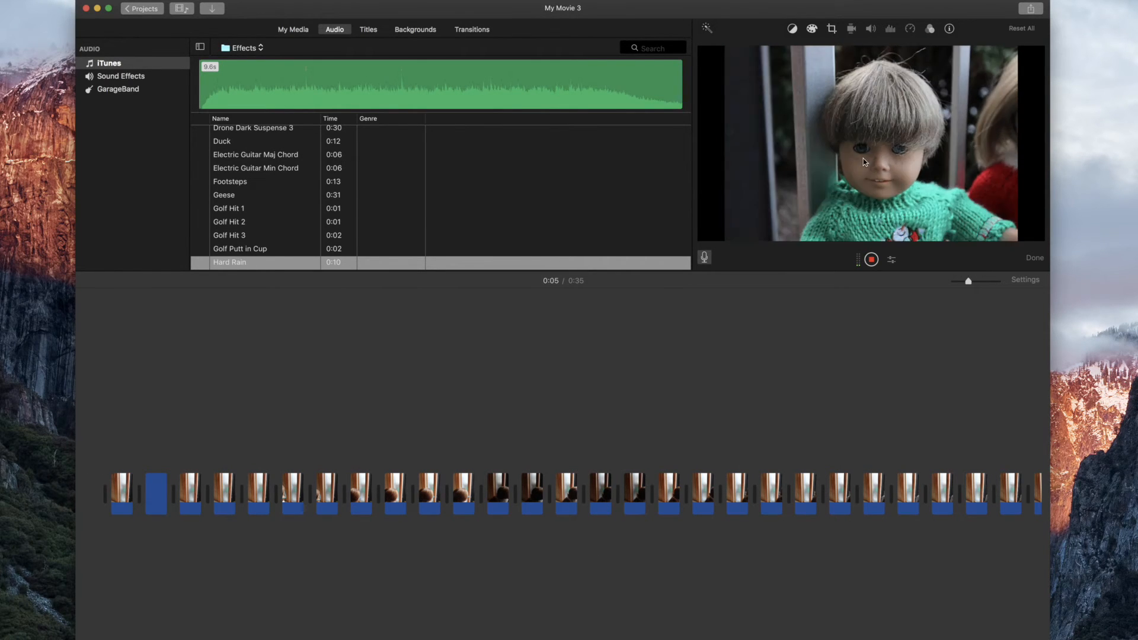
{"action": "left_click", "coordinate": [872, 260]}
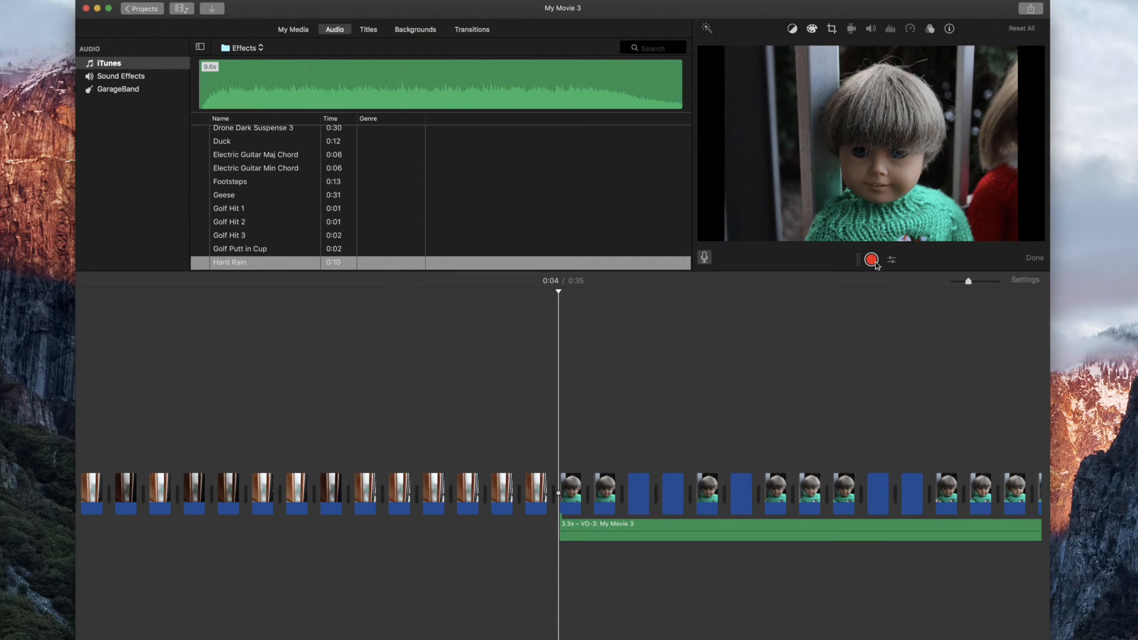
Trim the end of the voiceover clip so that it lasts about 2.3 s.
{"action": "scroll", "coordinate": [859, 368], "scroll_direction": "right", "scroll_amount": 10}
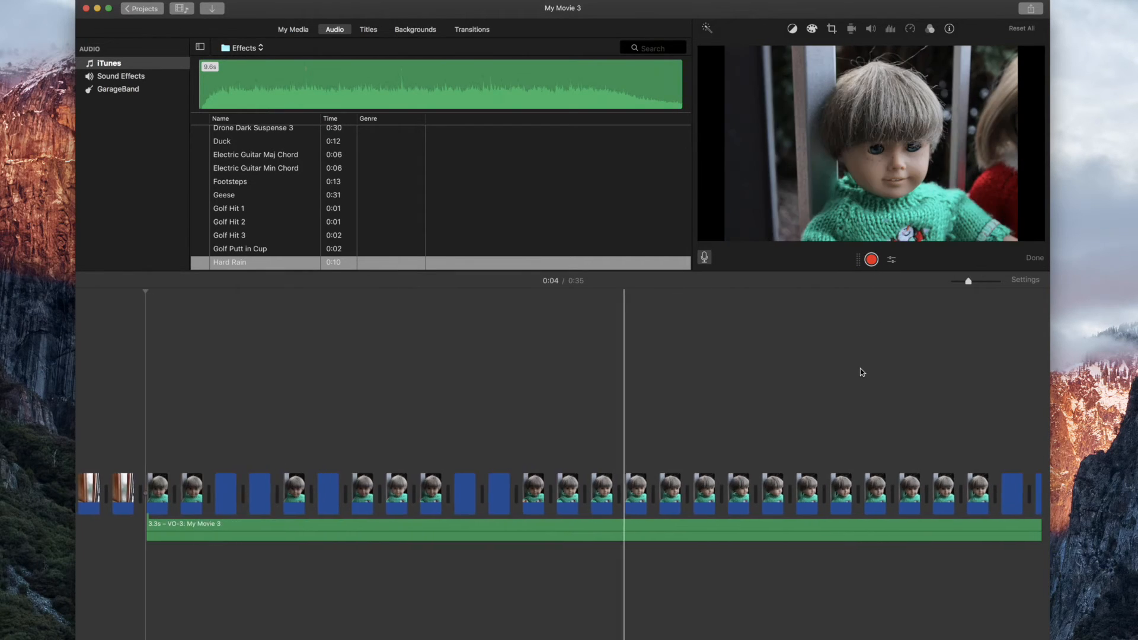
{"action": "scroll", "coordinate": [471, 430], "scroll_direction": "left", "scroll_amount": 8}
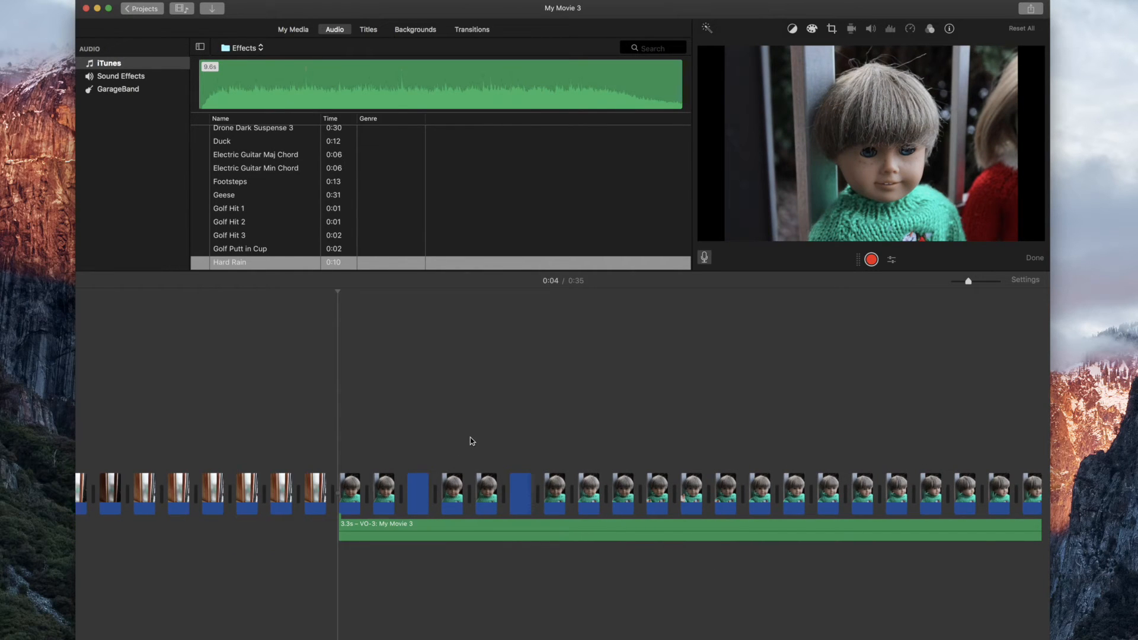
{"action": "scroll", "coordinate": [472, 441], "scroll_direction": "right", "scroll_amount": 5}
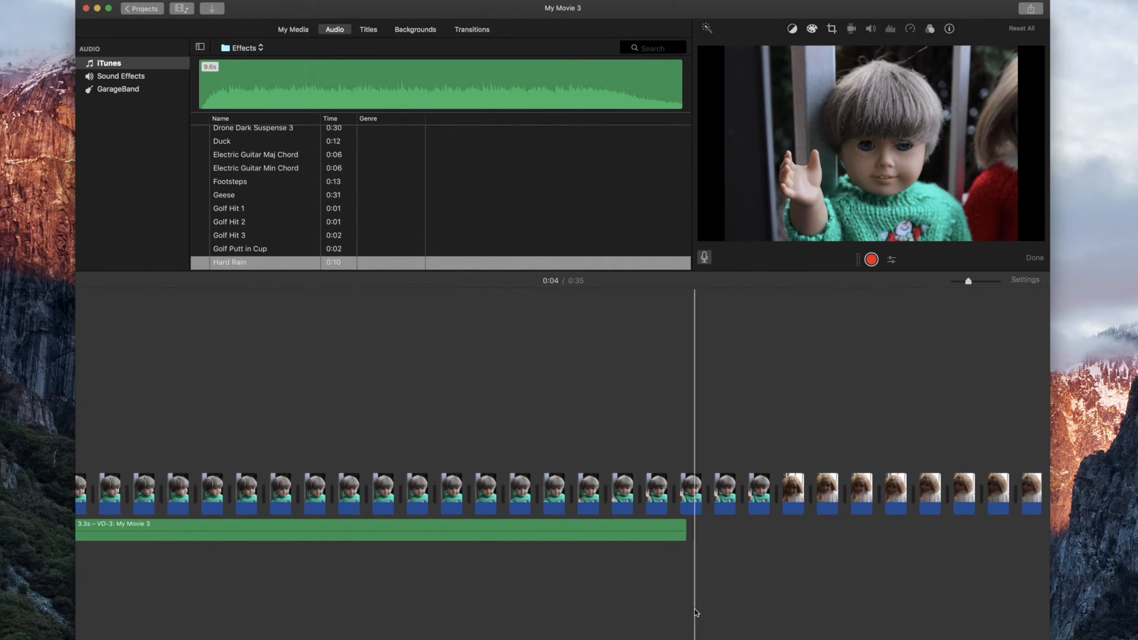
{"action": "left_click", "coordinate": [684, 538]}
{"action": "left_click_drag", "start_coordinate": [684, 538], "coordinate": [323, 548]}
{"action": "scroll", "coordinate": [306, 544], "scroll_direction": "left", "scroll_amount": 10}
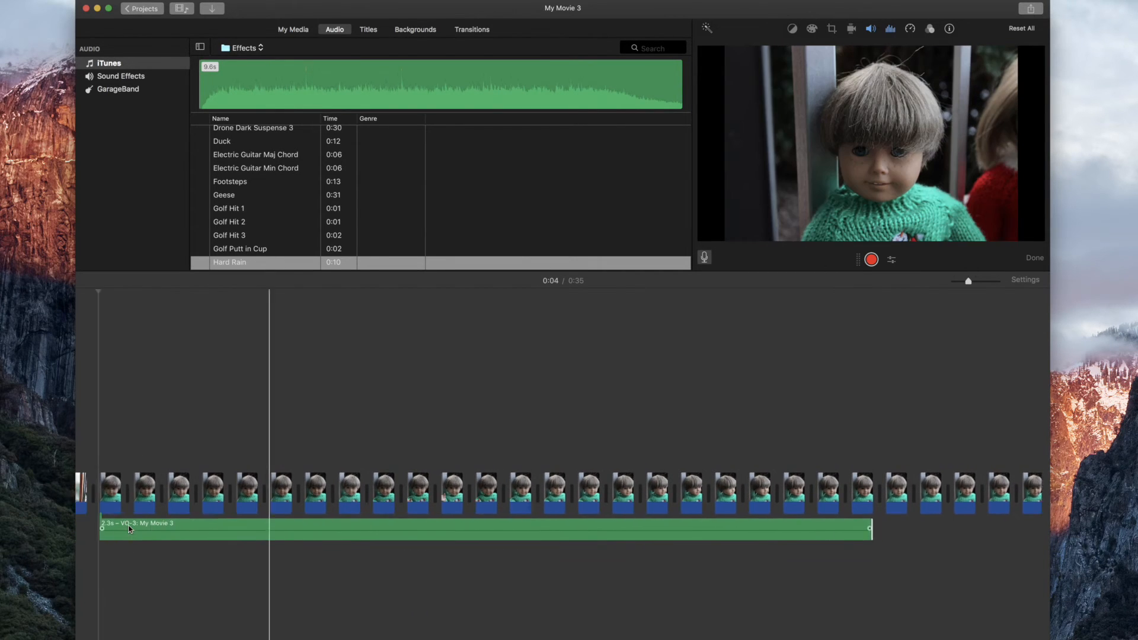
Try to adjust the volume level of the voiceover clip under the green-sweater photos.
{"action": "scroll", "coordinate": [130, 528], "scroll_direction": "left", "scroll_amount": 3}
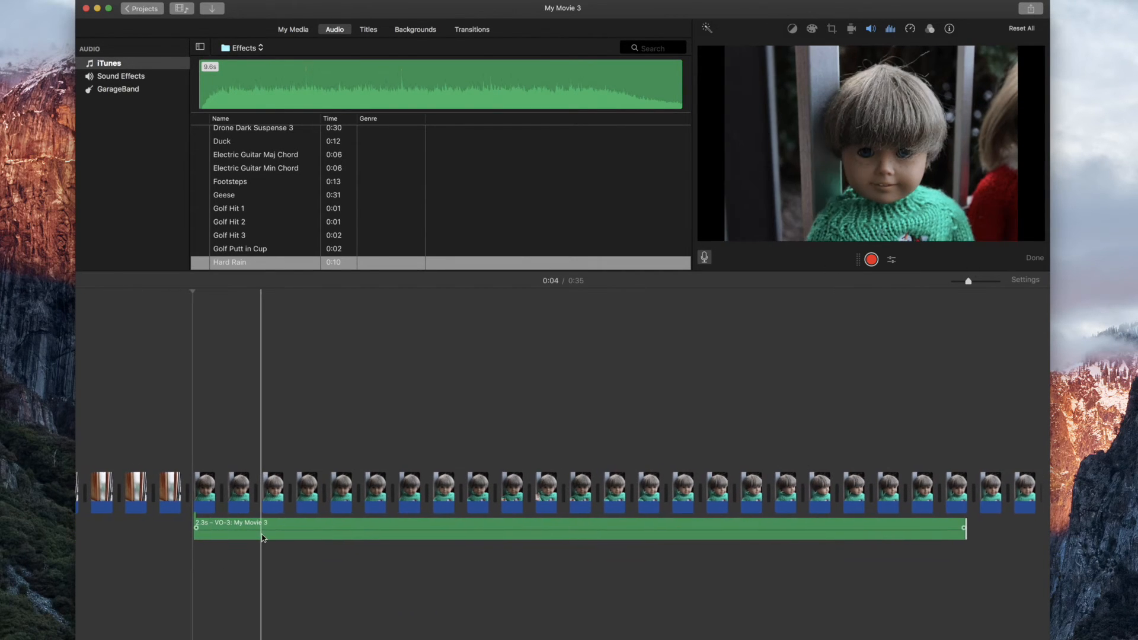
{"action": "left_click", "coordinate": [329, 530]}
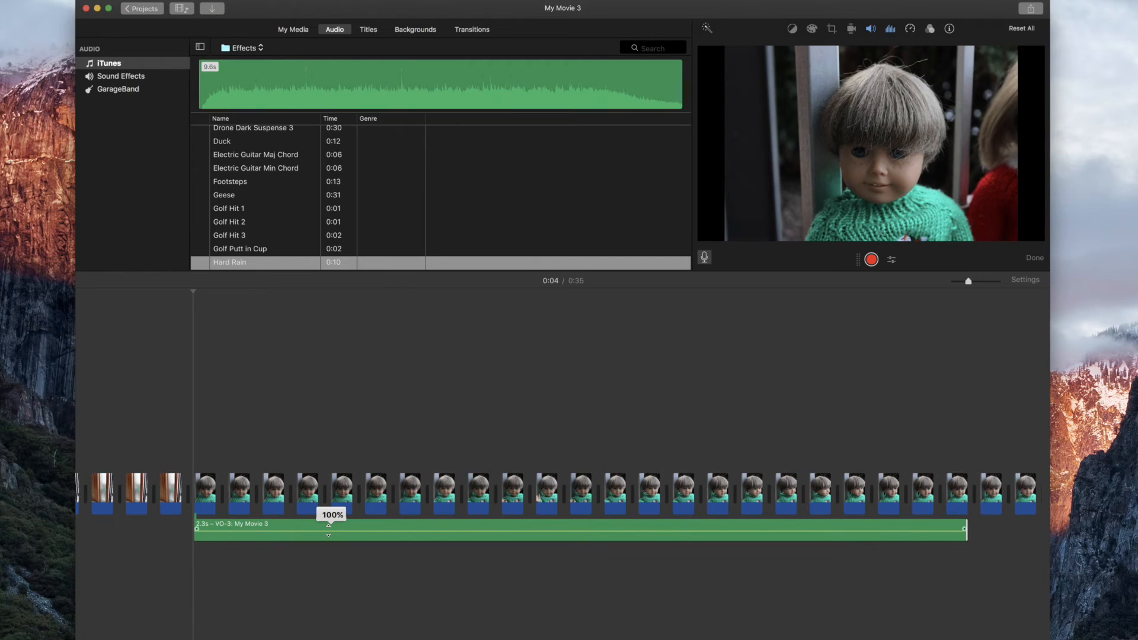
{"action": "left_click", "coordinate": [374, 551]}
{"action": "mouse_move", "coordinate": [365, 531]}
{"action": "left_click_drag", "start_coordinate": [365, 530], "coordinate": [366, 524]}
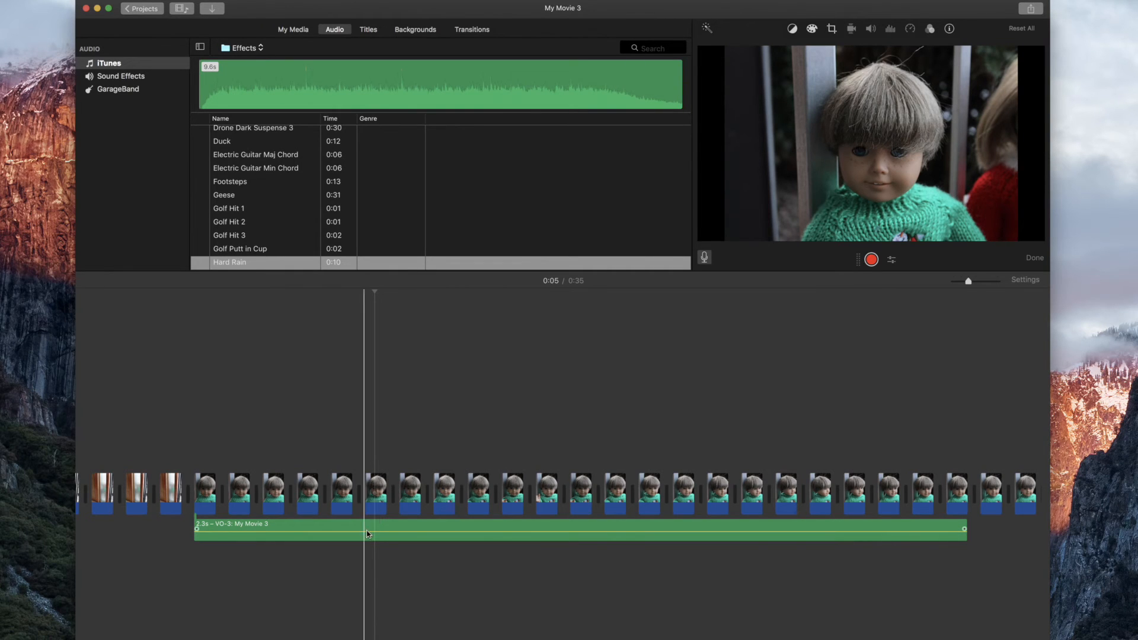
{"action": "scroll", "coordinate": [415, 504], "scroll_direction": "left", "scroll_amount": 5}
{"action": "scroll", "coordinate": [470, 394], "scroll_direction": "left", "scroll_amount": 5}
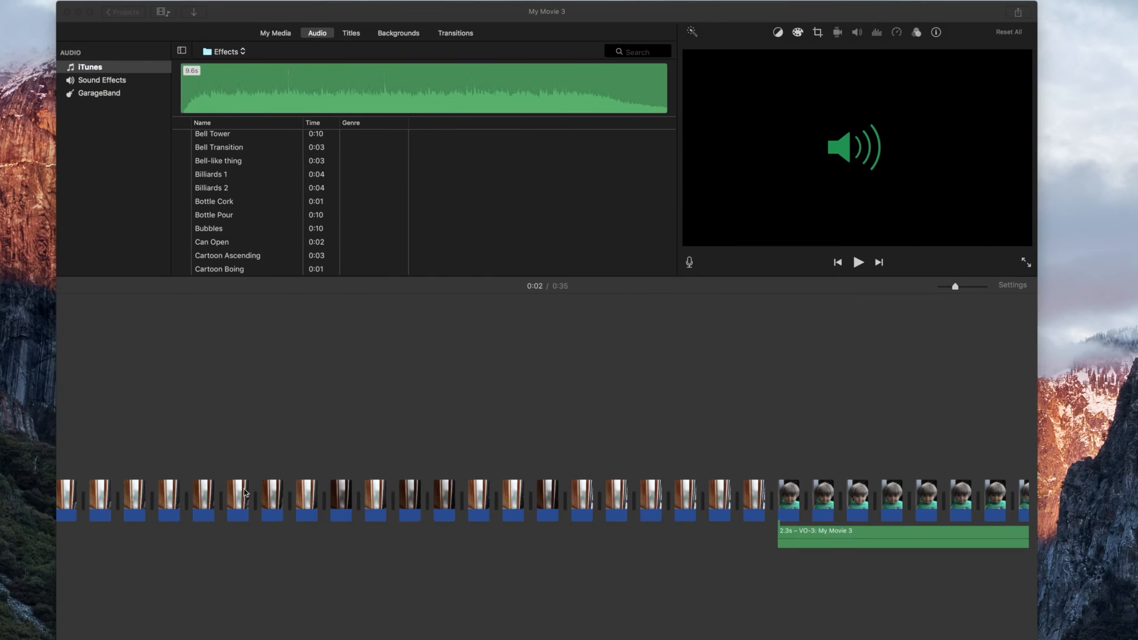
{"action": "scroll", "coordinate": [244, 492], "scroll_direction": "left", "scroll_amount": 3}
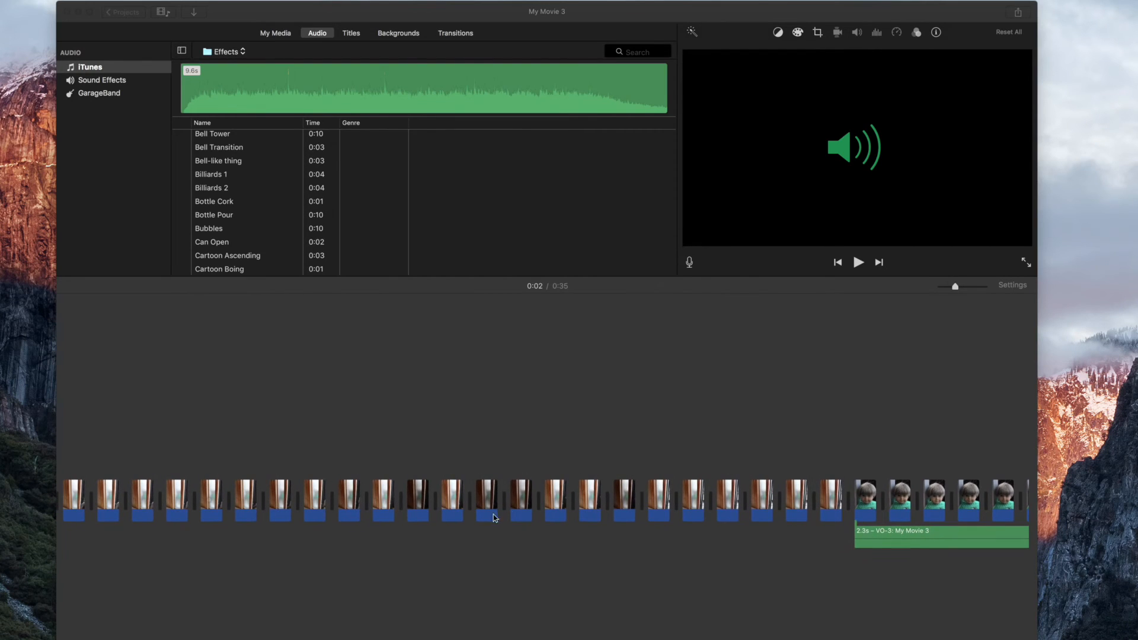
{"action": "left_click", "coordinate": [205, 409]}
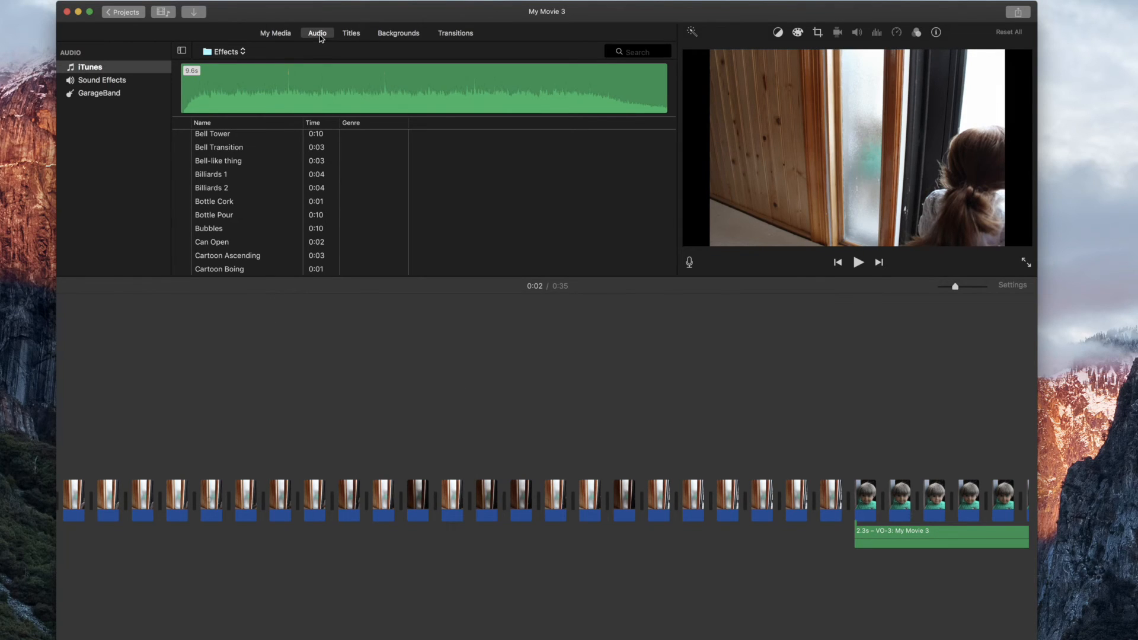
Browse the audio available in the Sound Effects, GarageBand and iTunes libraries.
{"action": "scroll", "coordinate": [295, 166], "scroll_direction": "up", "scroll_amount": 5}
{"action": "scroll", "coordinate": [294, 167], "scroll_direction": "up", "scroll_amount": 3}
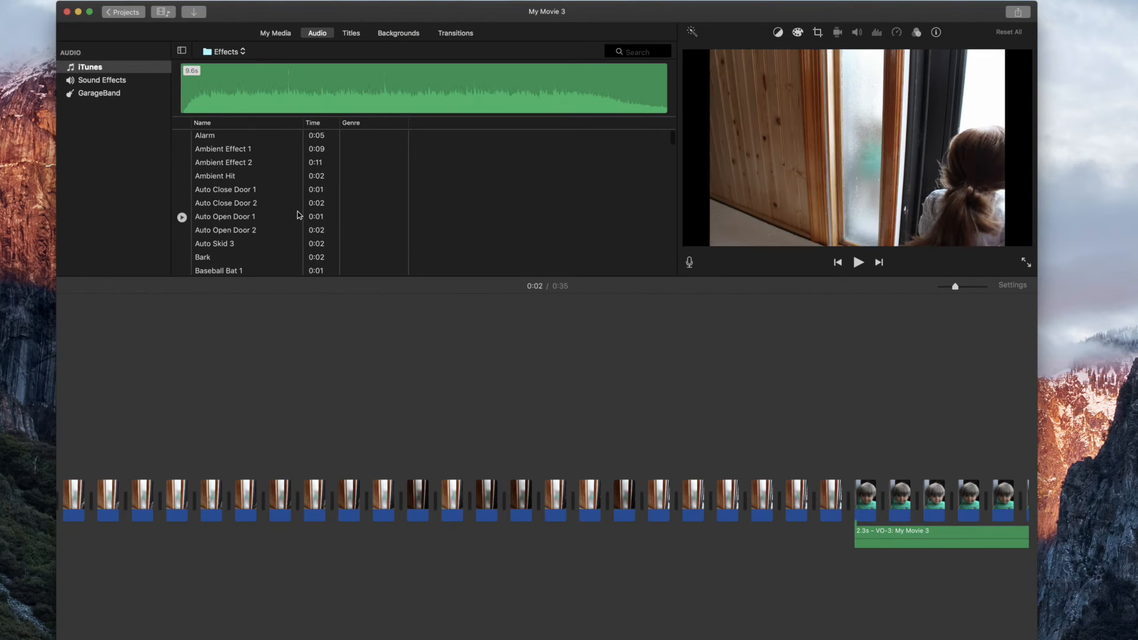
{"action": "left_click", "coordinate": [98, 83]}
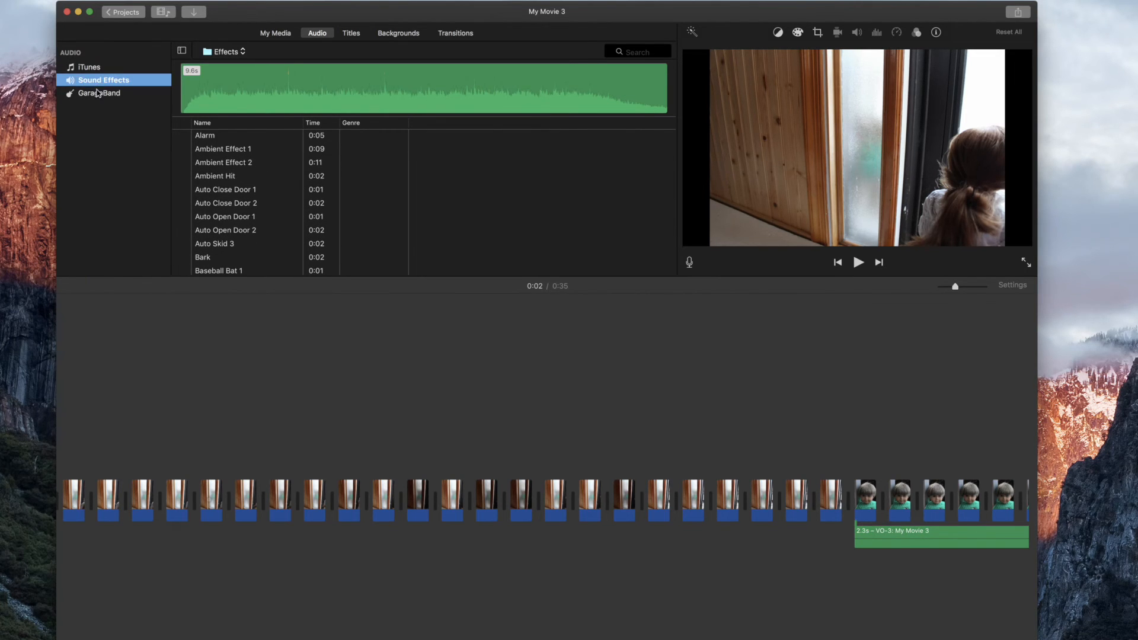
{"action": "left_click", "coordinate": [98, 93]}
{"action": "left_click", "coordinate": [91, 68]}
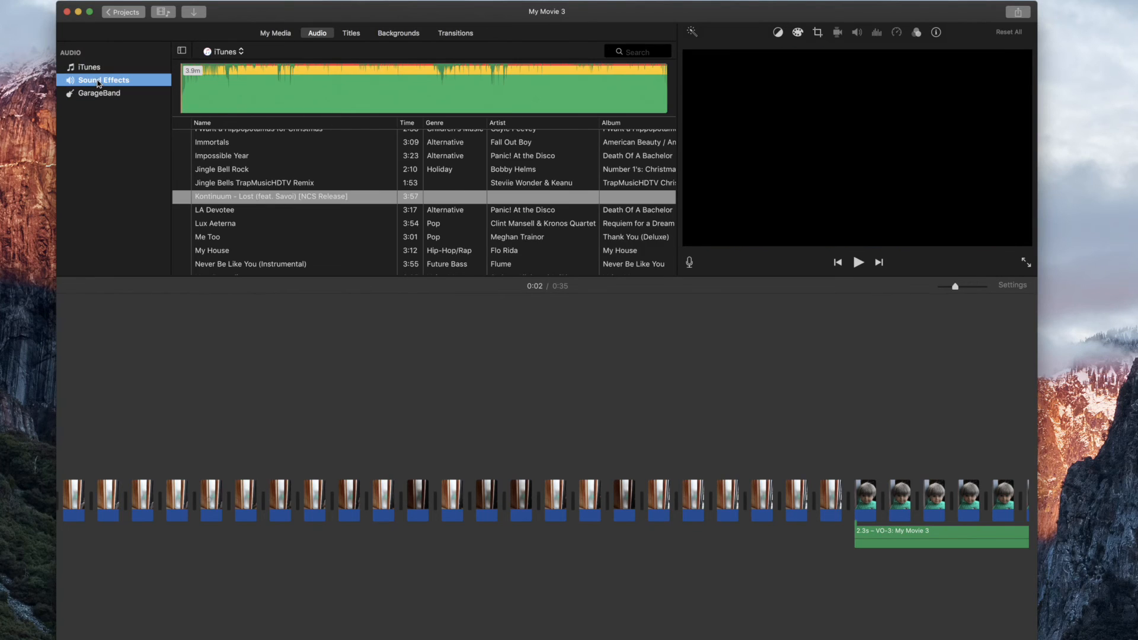
{"action": "left_click", "coordinate": [98, 83]}
{"action": "left_click", "coordinate": [90, 67]}
{"action": "scroll", "coordinate": [342, 205], "scroll_direction": "up", "scroll_amount": 2}
{"action": "scroll", "coordinate": [342, 205], "scroll_direction": "up", "scroll_amount": 10}
Add the Alarm sound effect beneath the opening door photos and trim its end so it stops before the voiceover.
{"action": "left_click", "coordinate": [117, 80]}
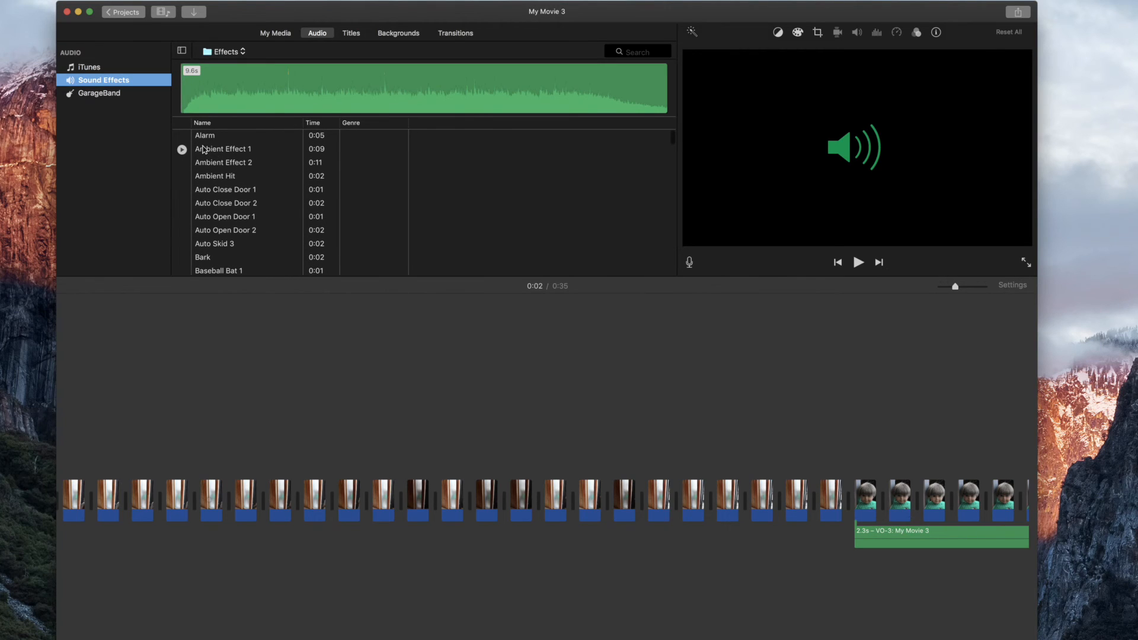
{"action": "left_click_drag", "start_coordinate": [197, 141], "coordinate": [105, 581]}
{"action": "left_click_drag", "start_coordinate": [200, 556], "coordinate": [331, 557]}
{"action": "left_click", "coordinate": [268, 587]}
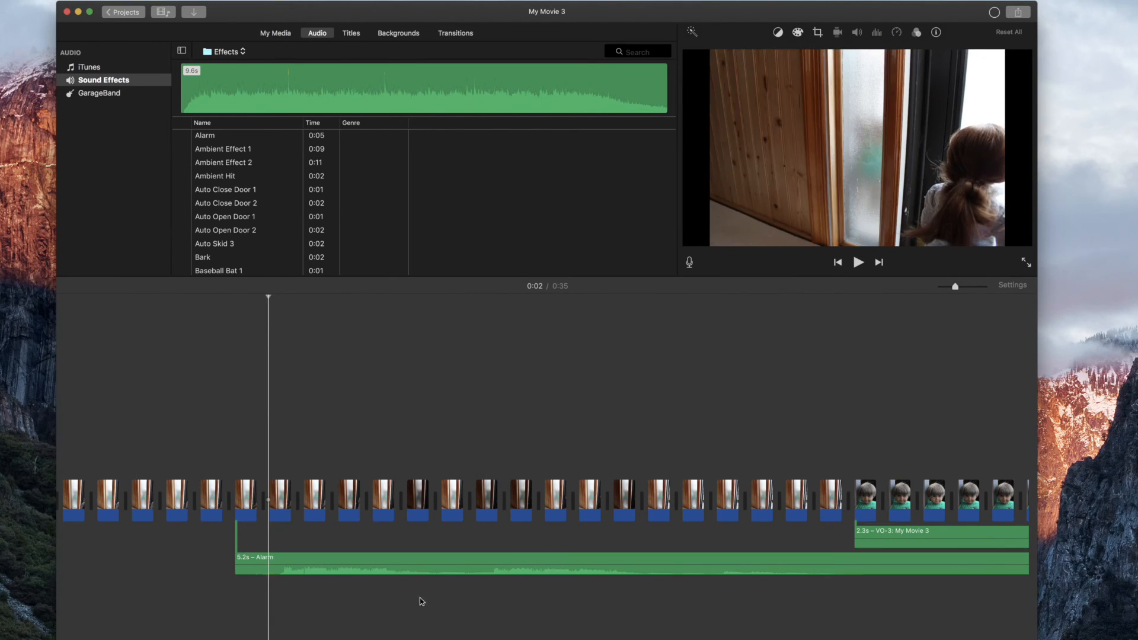
{"action": "scroll", "coordinate": [890, 581], "scroll_direction": "right", "scroll_amount": 10}
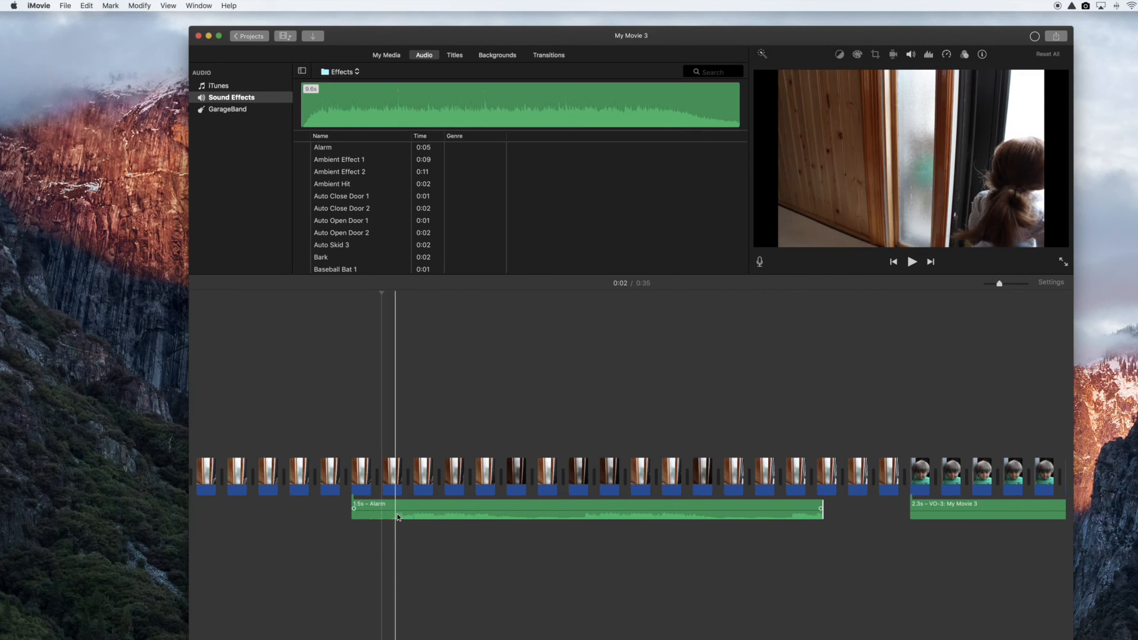
Cut the Alarm sound effect clip out of the timeline.
{"action": "left_click", "coordinate": [411, 503]}
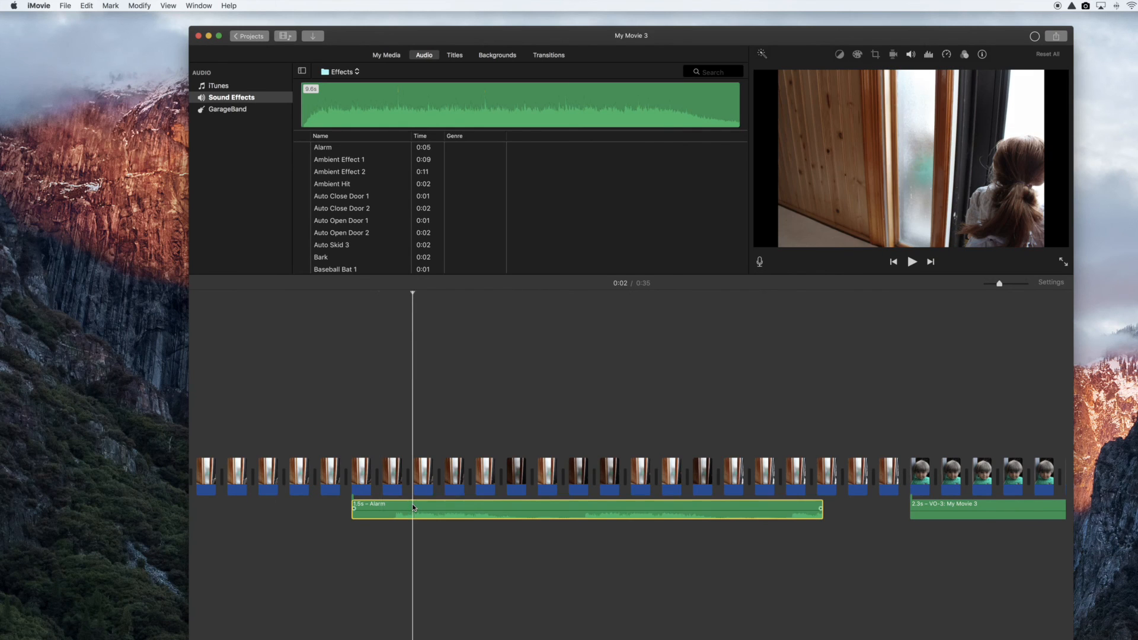
{"action": "left_click", "coordinate": [83, 7]}
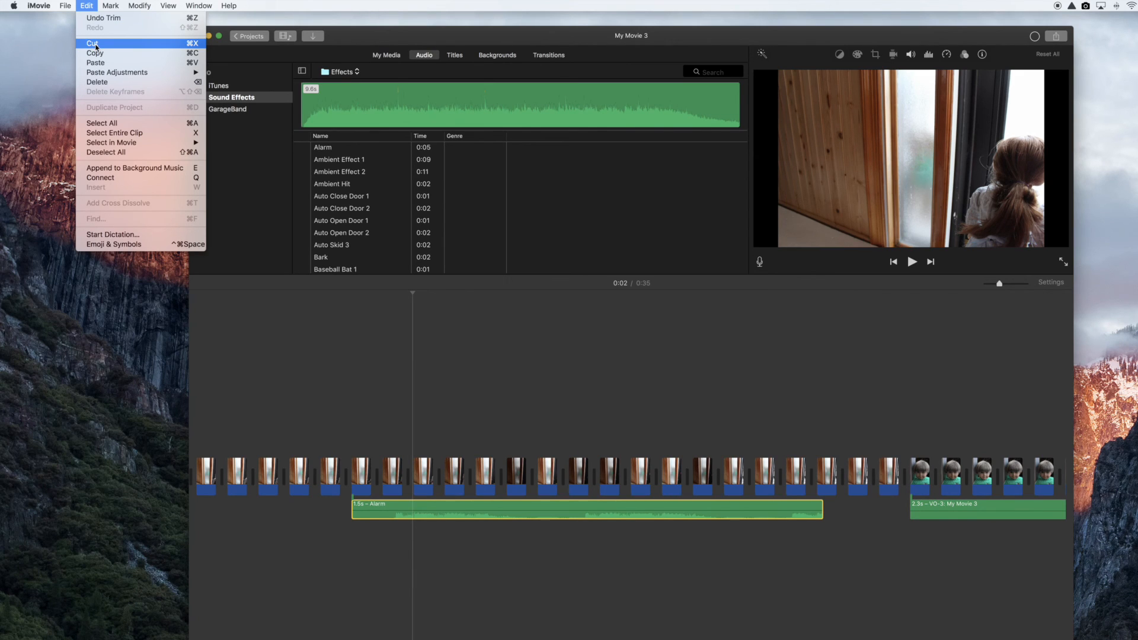
{"action": "left_click", "coordinate": [95, 45]}
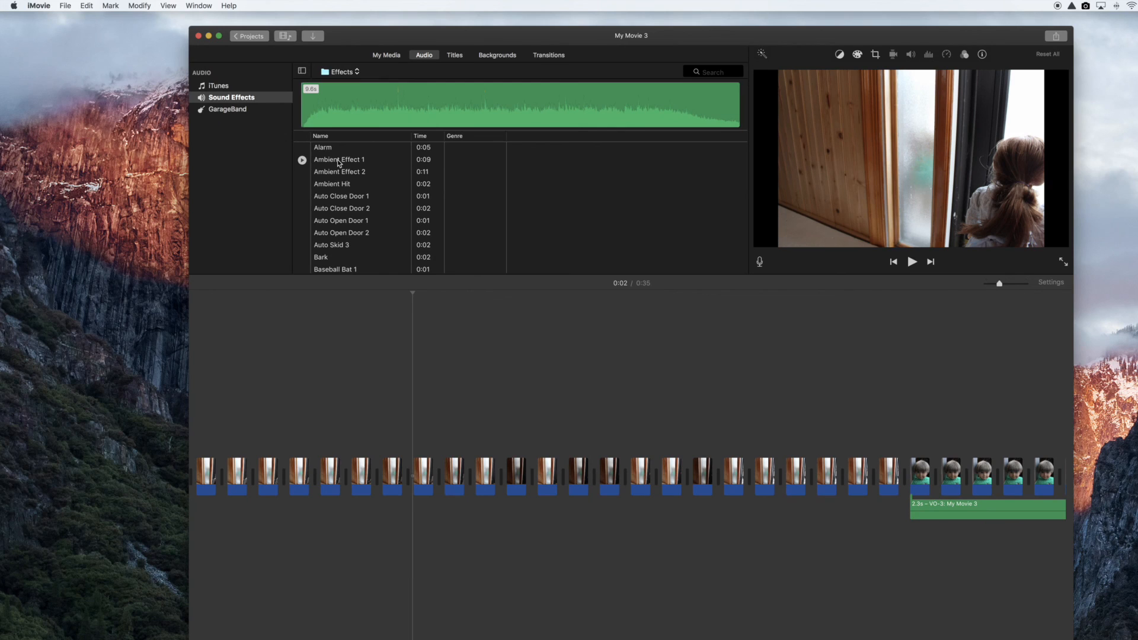